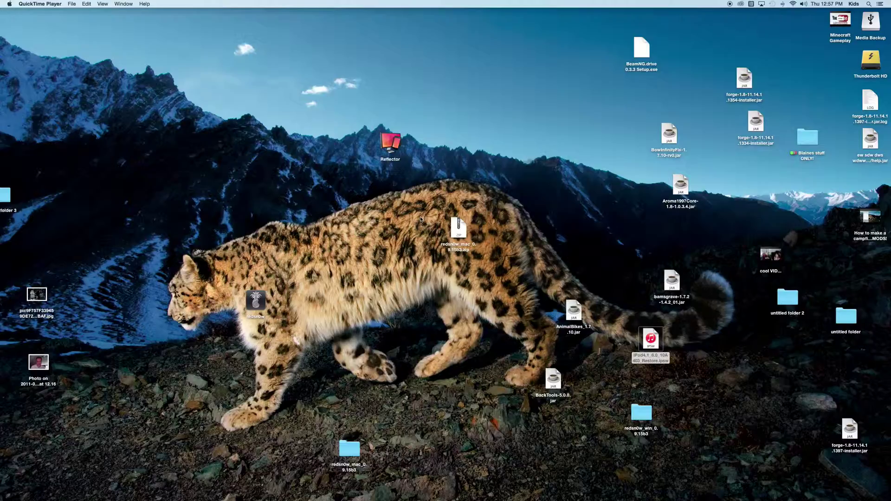
Step: Start a new movie recording from the File menu to show the live webcam feed
{"action": "left_click", "coordinate": [69, 4]}
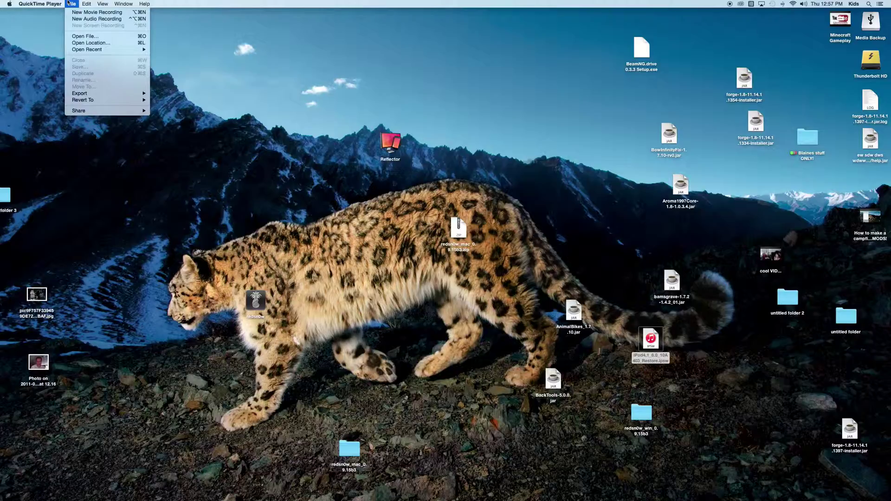
{"action": "left_click", "coordinate": [92, 13]}
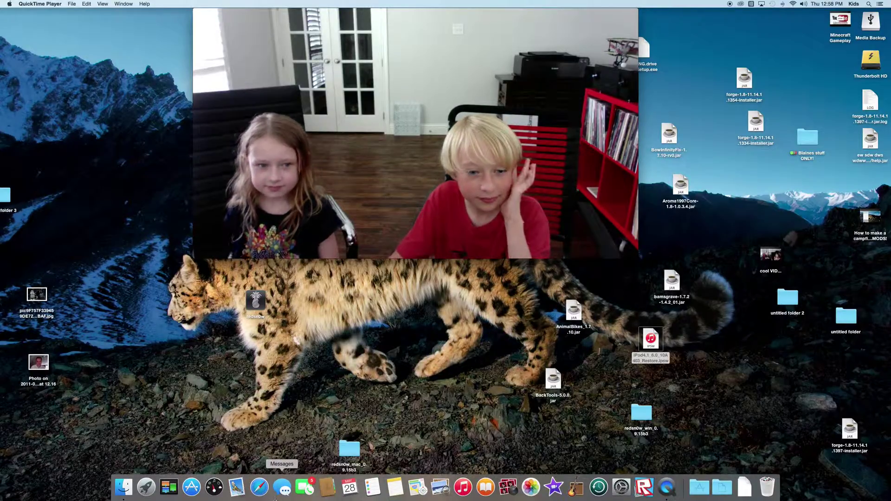
Step: Launch Safari, then shrink the webcam window and dock it in the top-right corner
{"action": "left_click", "coordinate": [259, 492]}
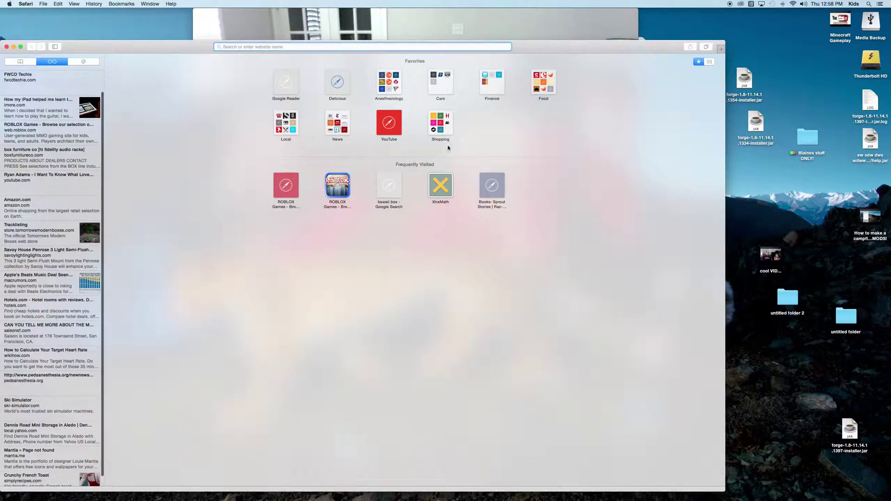
{"action": "left_click", "coordinate": [464, 25]}
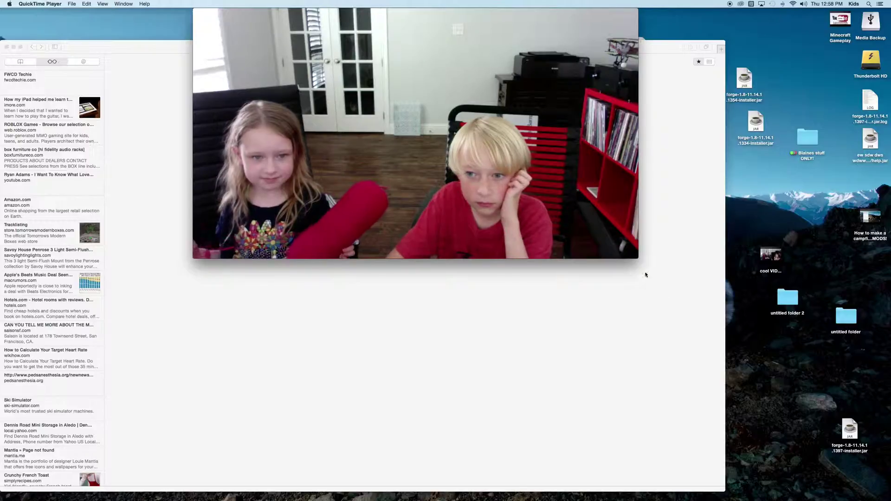
{"action": "left_click_drag", "start_coordinate": [637, 258], "coordinate": [446, 179]}
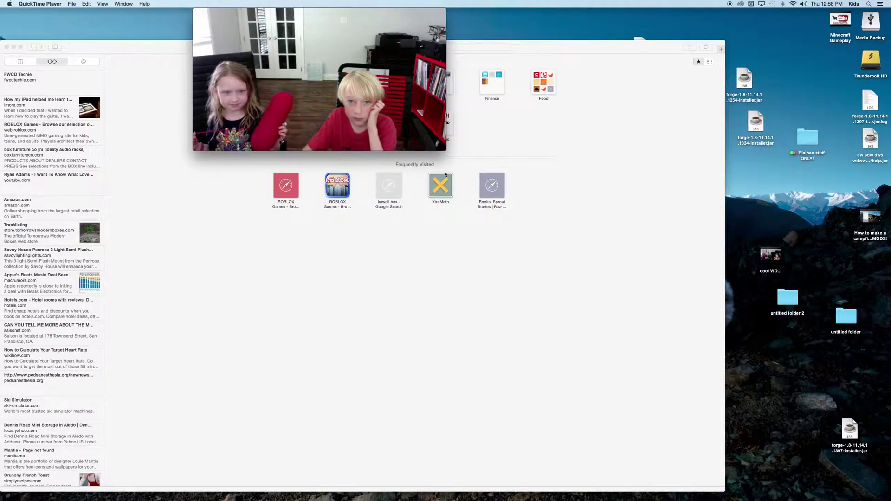
{"action": "left_click_drag", "start_coordinate": [373, 15], "coordinate": [860, 4]}
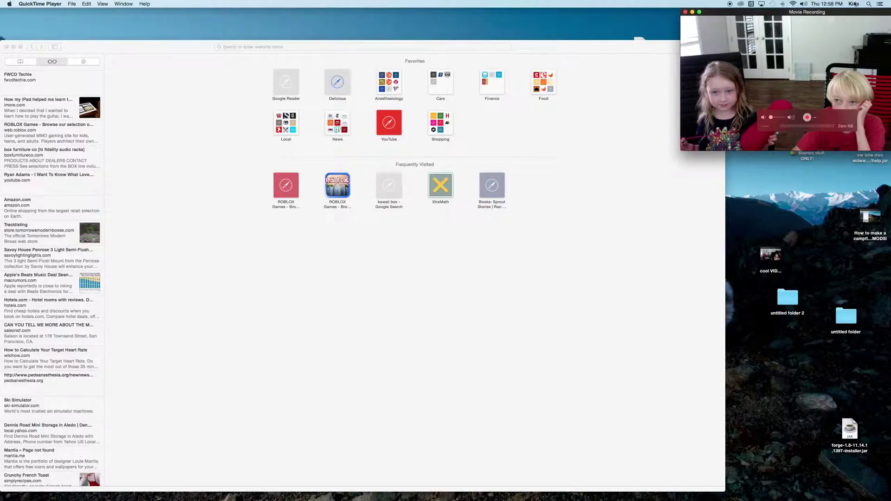
Step: Narrow the Safari window and nudge it into place beside the webcam view
{"action": "left_click", "coordinate": [554, 130]}
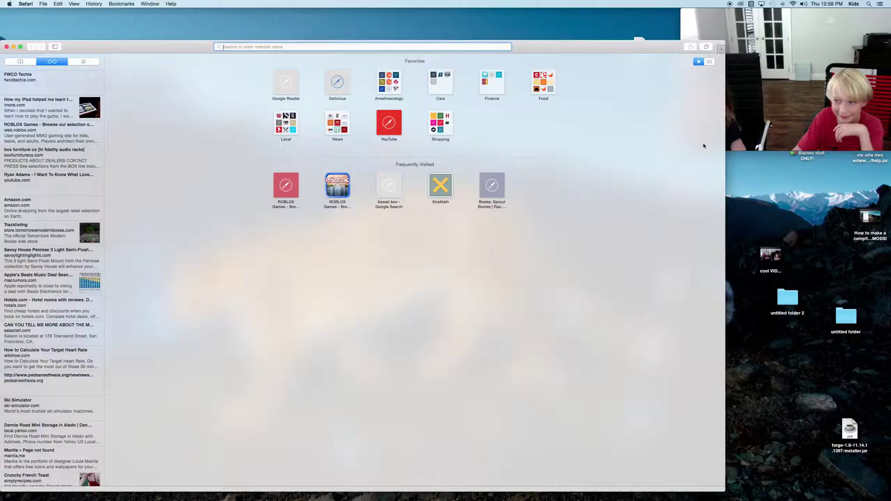
{"action": "left_click_drag", "start_coordinate": [725, 169], "coordinate": [688, 167]}
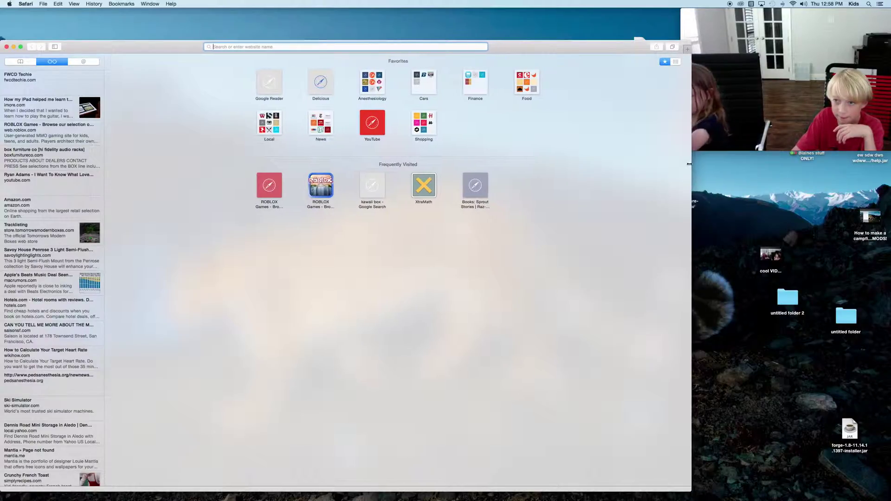
{"action": "left_click_drag", "start_coordinate": [578, 49], "coordinate": [571, 45]}
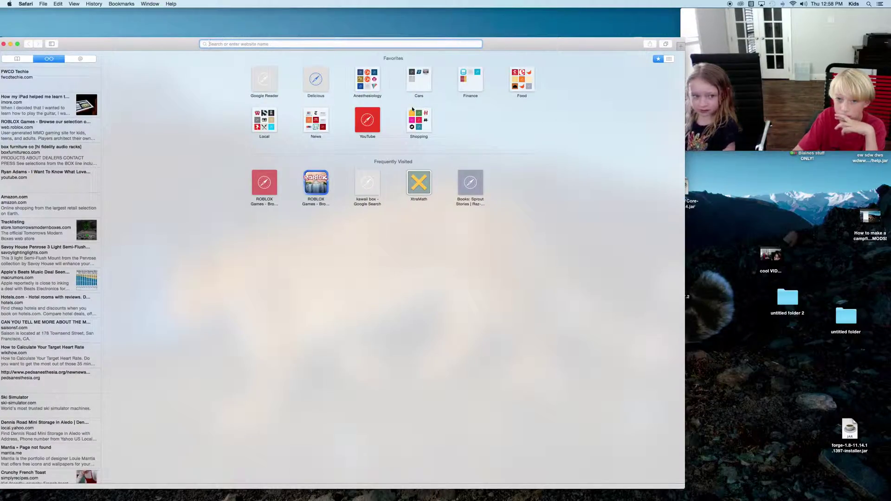
Step: Open ROBLOX Games from Frequently Visited and filter the games list to Popular
{"action": "left_click", "coordinate": [258, 180]}
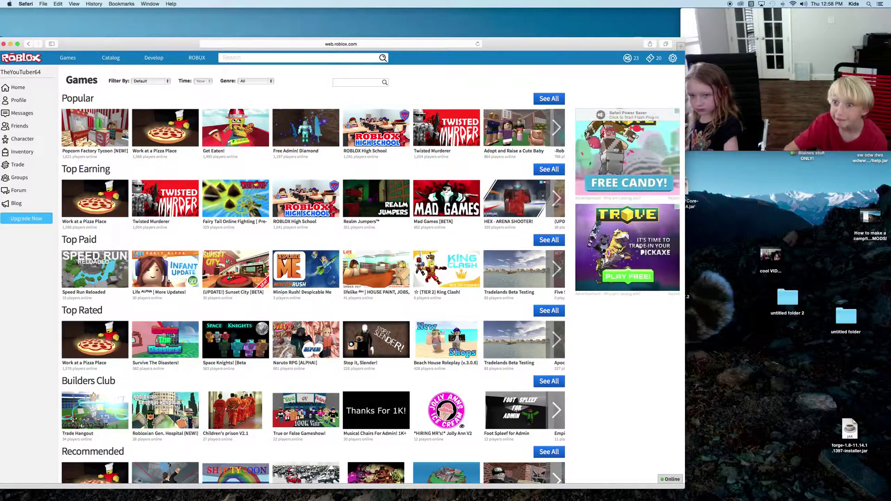
{"action": "left_click", "coordinate": [535, 98]}
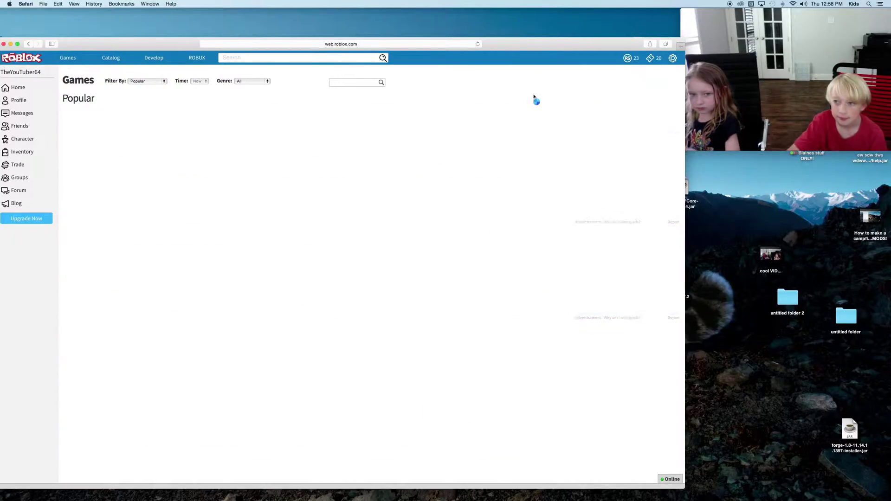